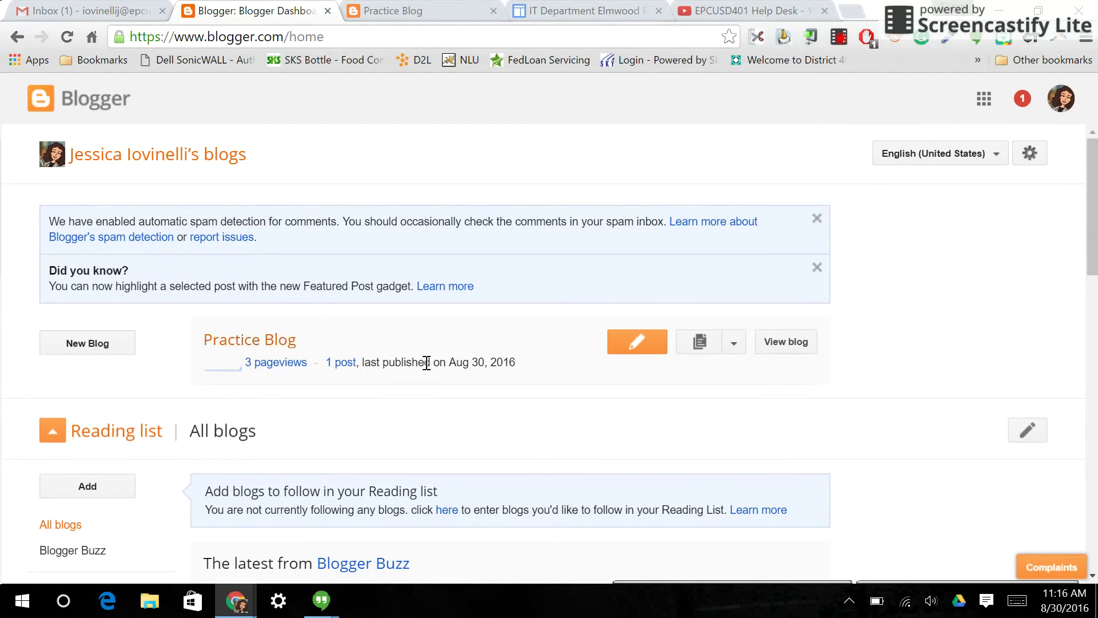
# - Open the Practice Blog's Overview page from the dashboard's blog list
pyautogui.click(231, 347)
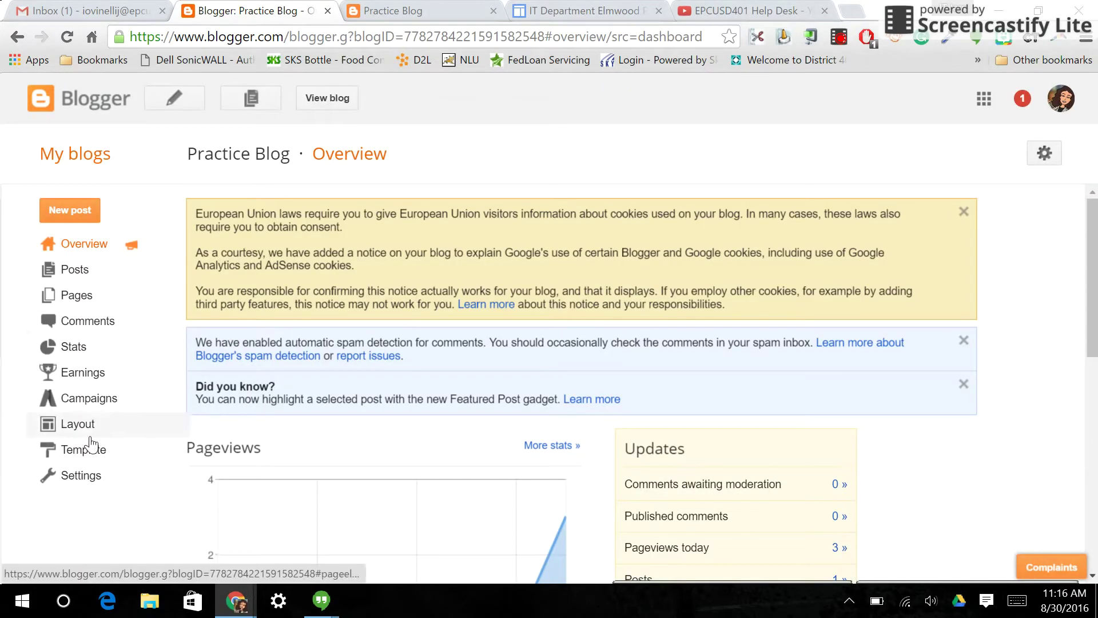
# - In the Practice Blog's settings, review Permissions and open the box for adding new authors
pyautogui.click(94, 473)
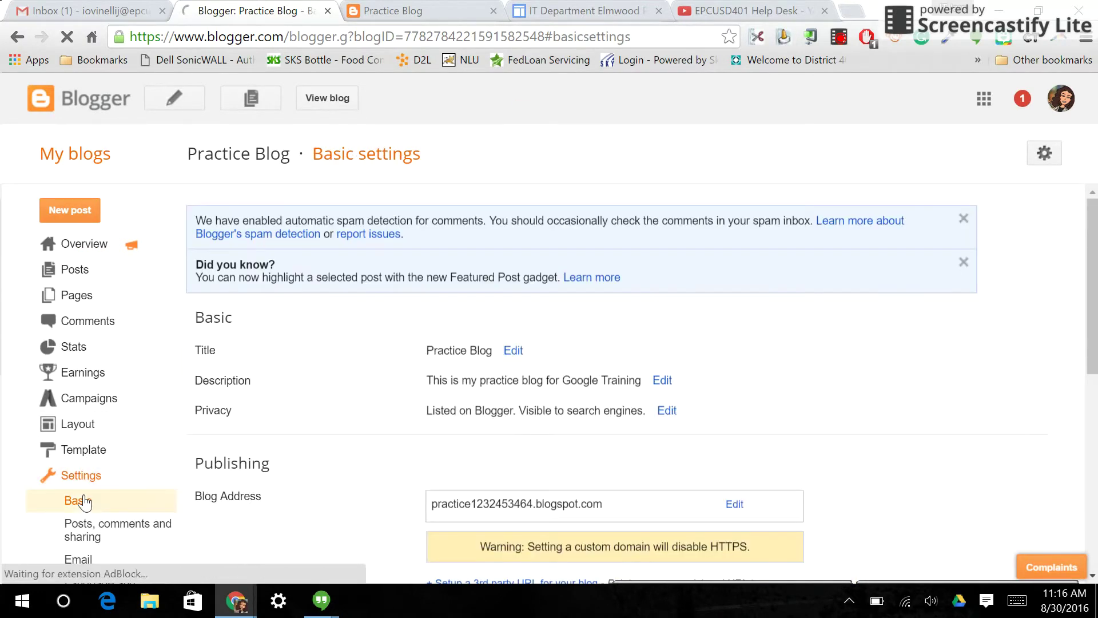
pyautogui.scroll(-6, 458, 366)
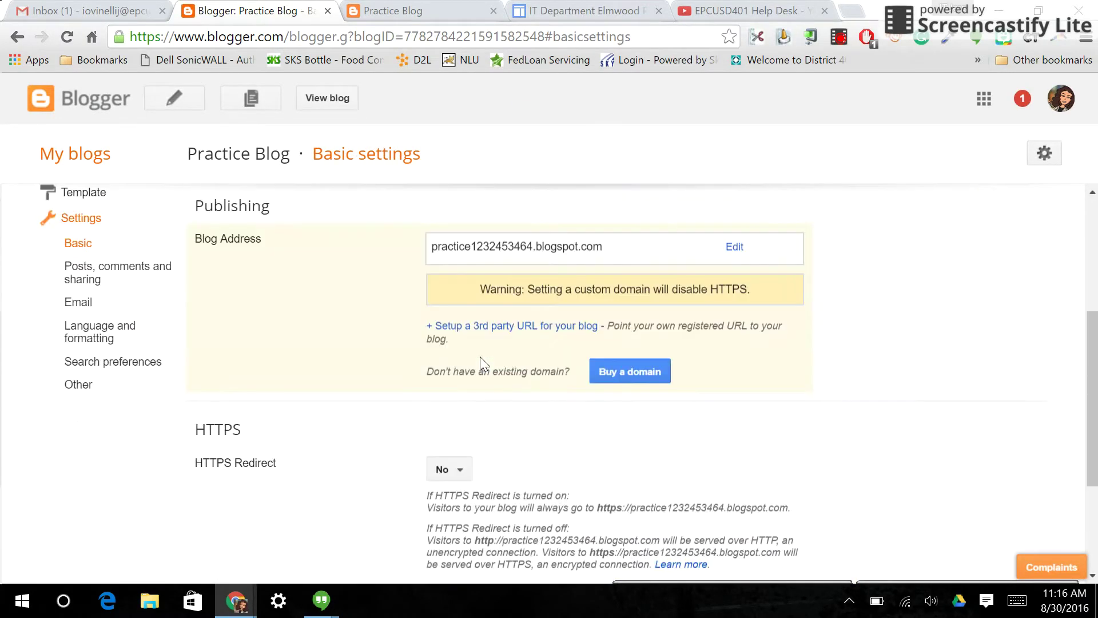
pyautogui.scroll(-2, 484, 364)
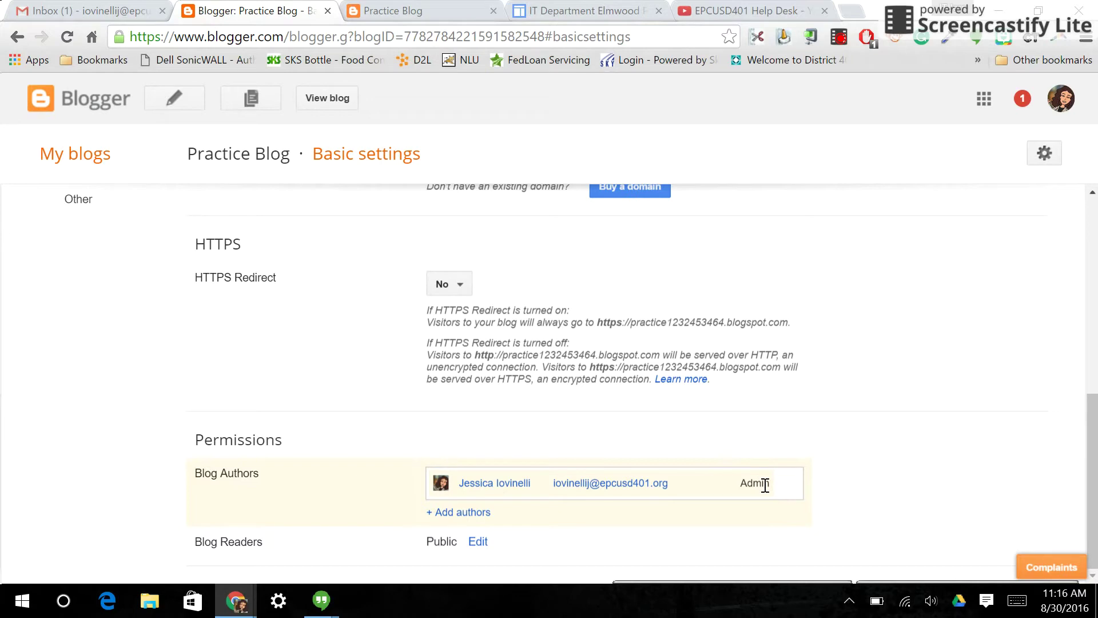
pyautogui.click(464, 513)
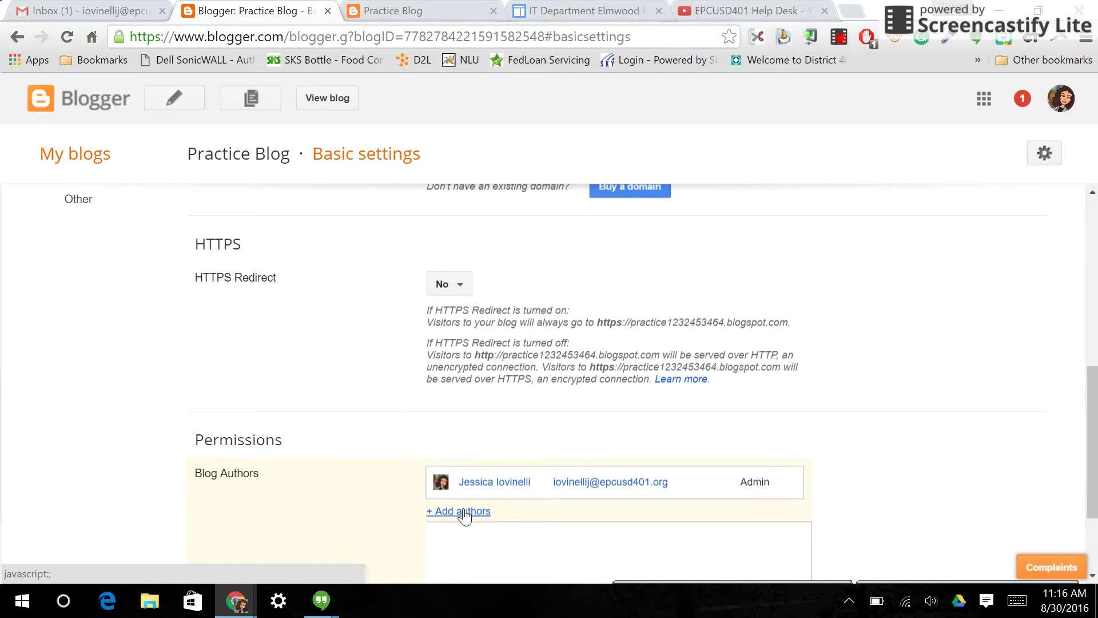
# - Open Blog Readers for editing to show the Public and two Private options
pyautogui.scroll(-2, 464, 515)
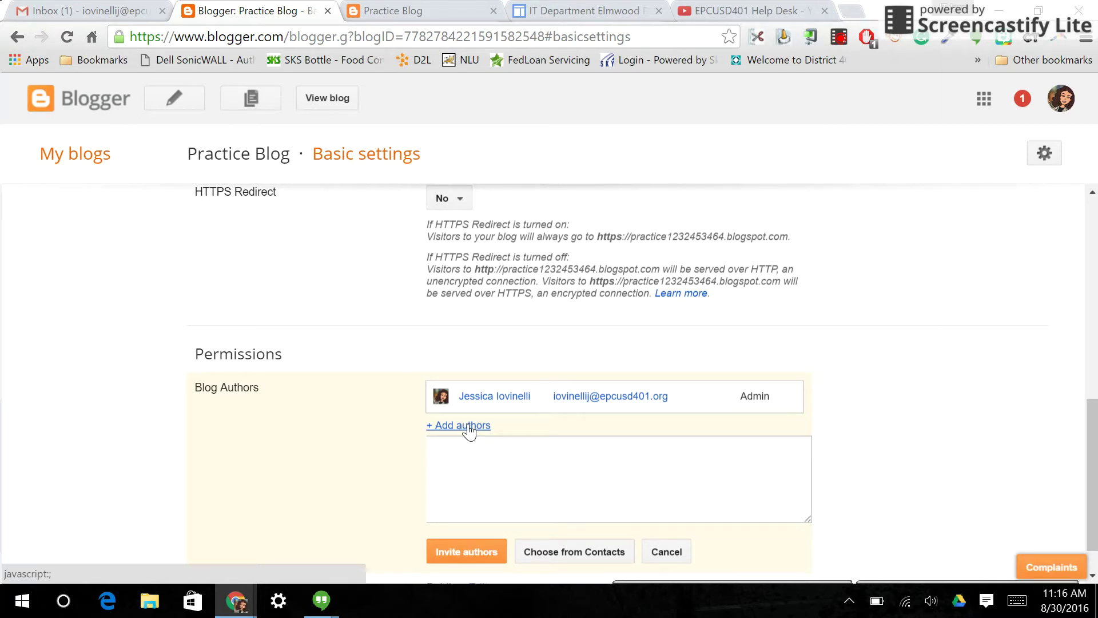
pyautogui.scroll(-1, 400, 444)
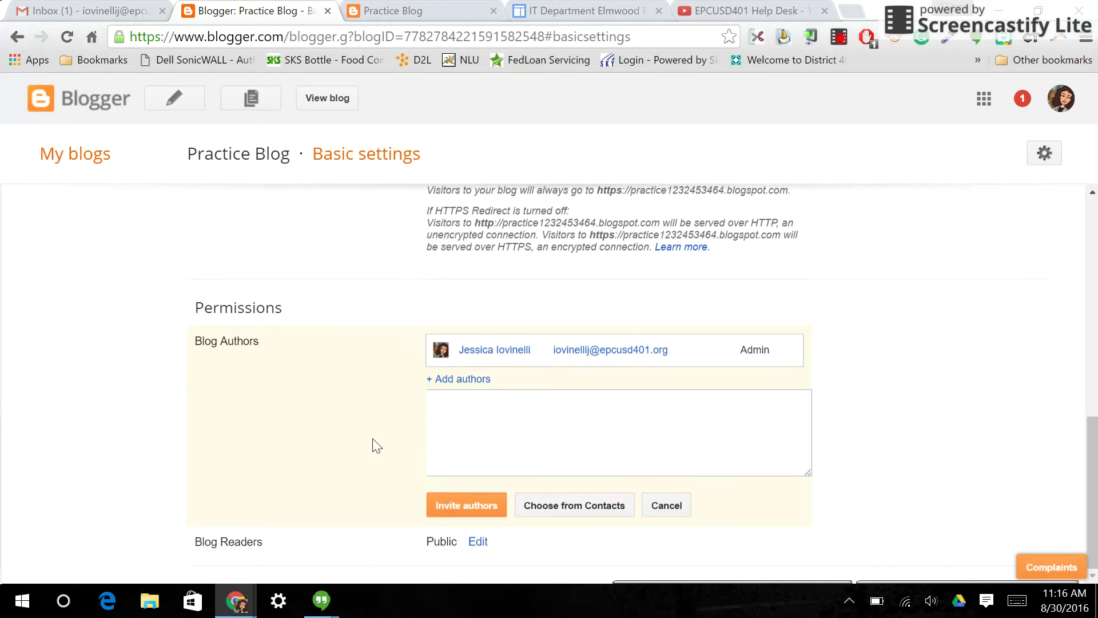
pyautogui.click(481, 542)
# - Save the Blog Readers setting with Public still selected
pyautogui.scroll(-1, 725, 446)
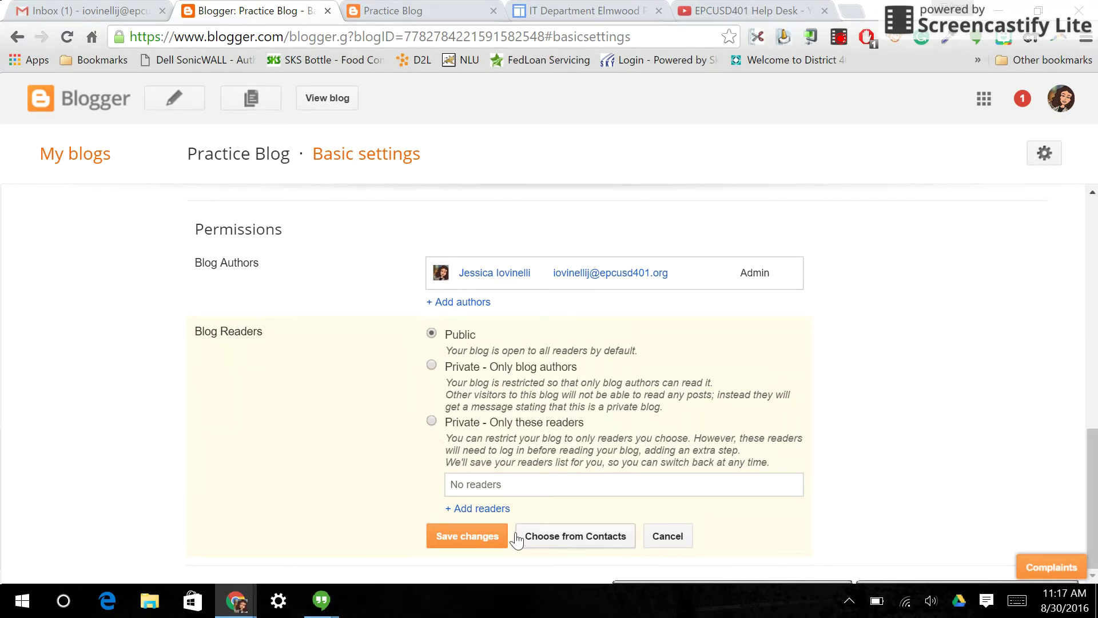
pyautogui.click(469, 544)
pyautogui.scroll(6, 358, 269)
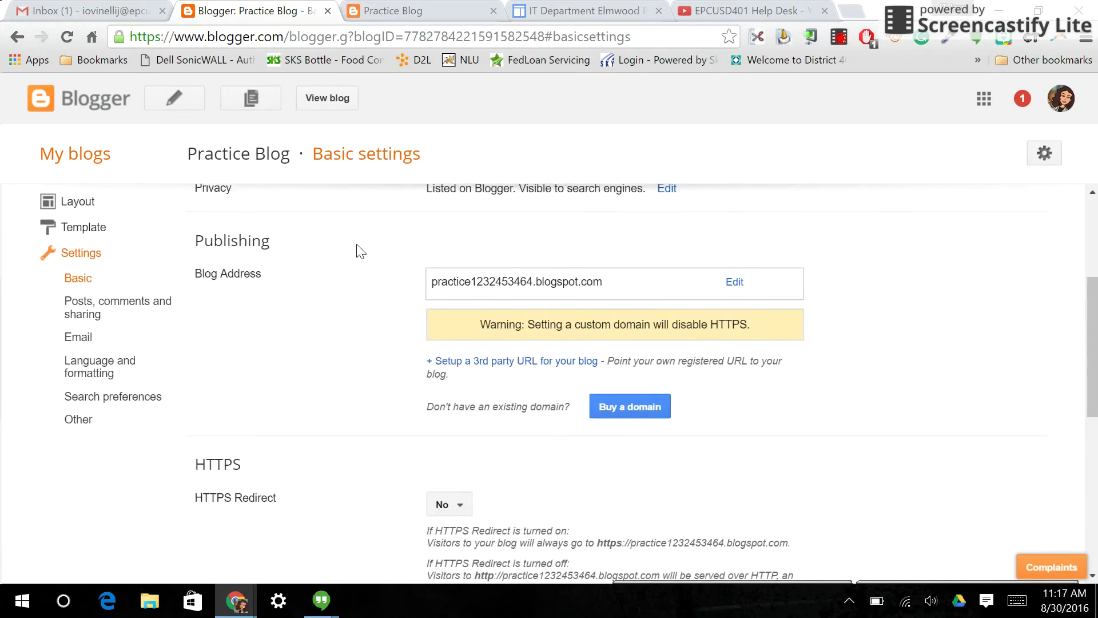
# - In Layout, add a Follow by Email gadget to sidebar-right-1 and save it
pyautogui.scroll(4, 358, 251)
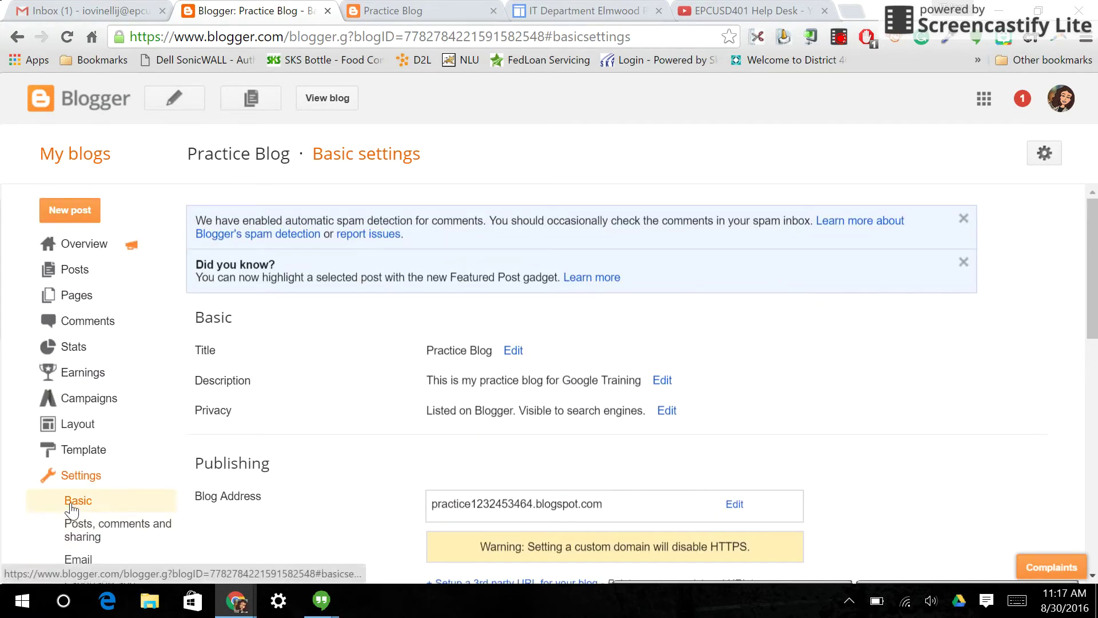
pyautogui.click(79, 433)
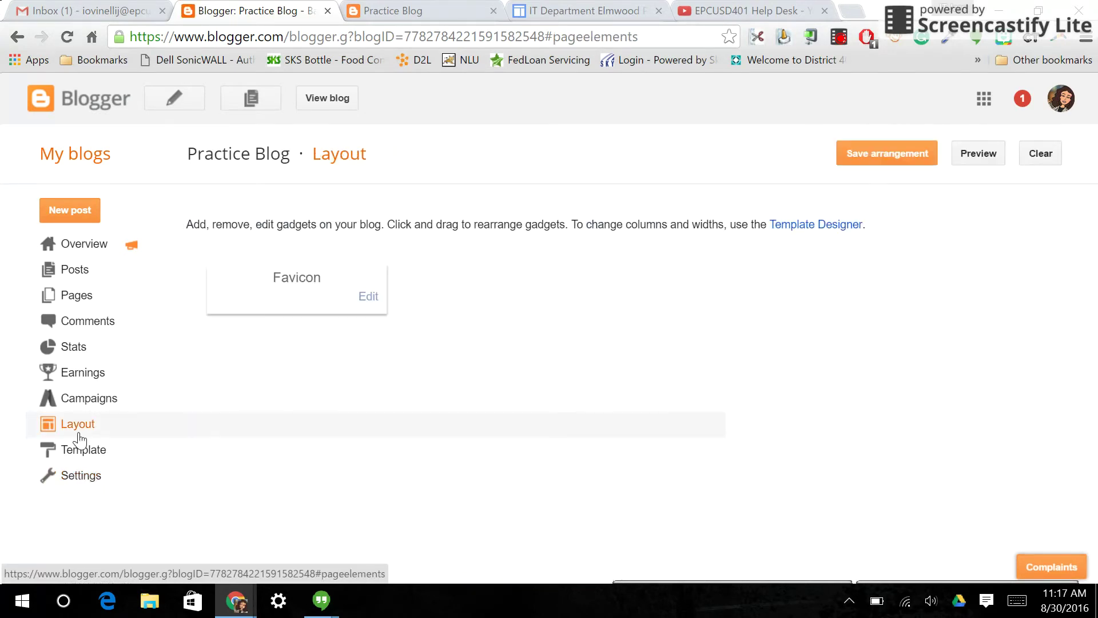
pyautogui.scroll(-5, 647, 373)
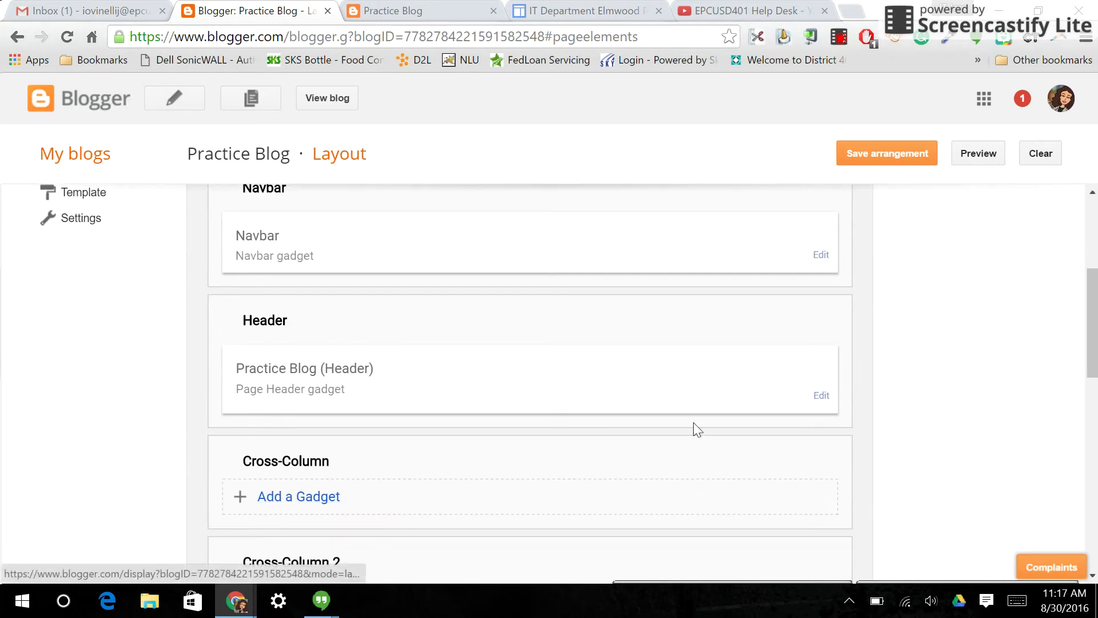
pyautogui.scroll(-2, 692, 426)
pyautogui.scroll(-2, 677, 564)
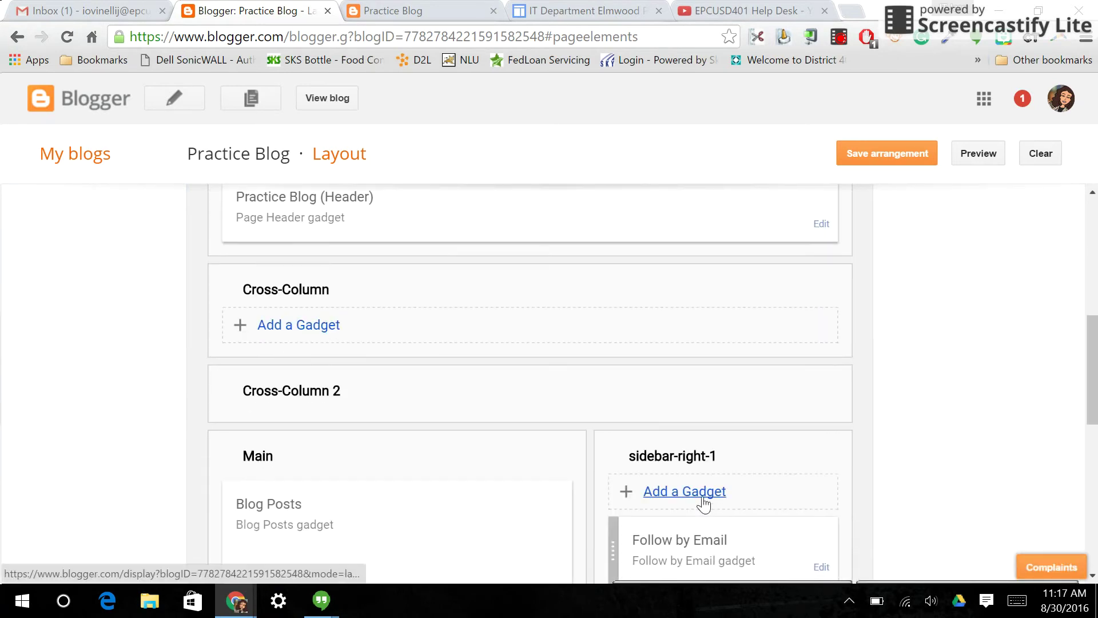
pyautogui.click(703, 498)
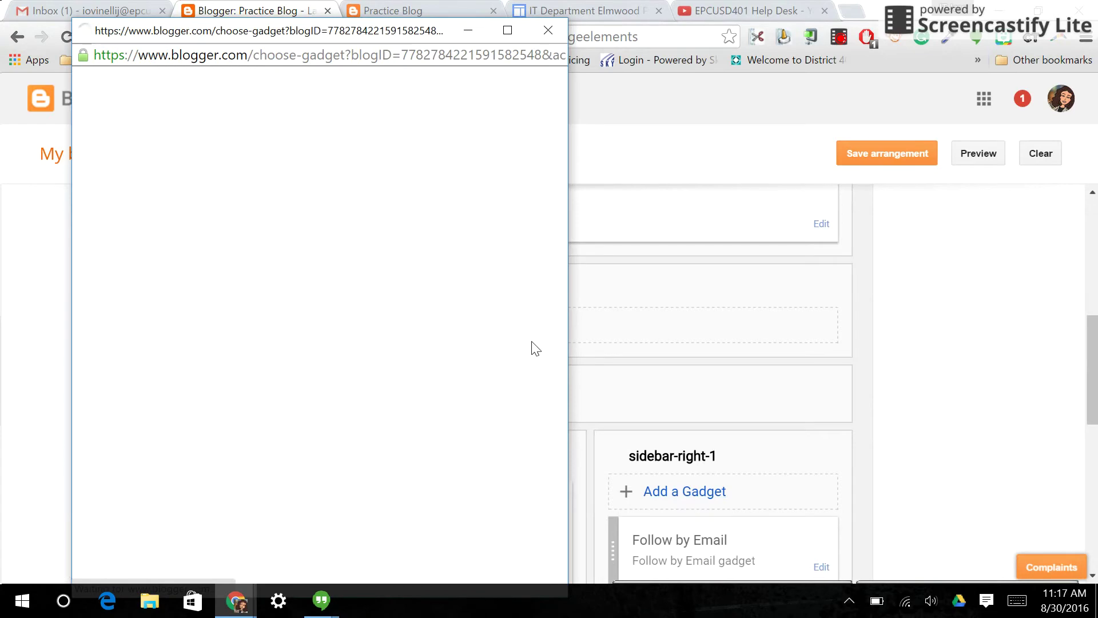
pyautogui.scroll(-9, 330, 360)
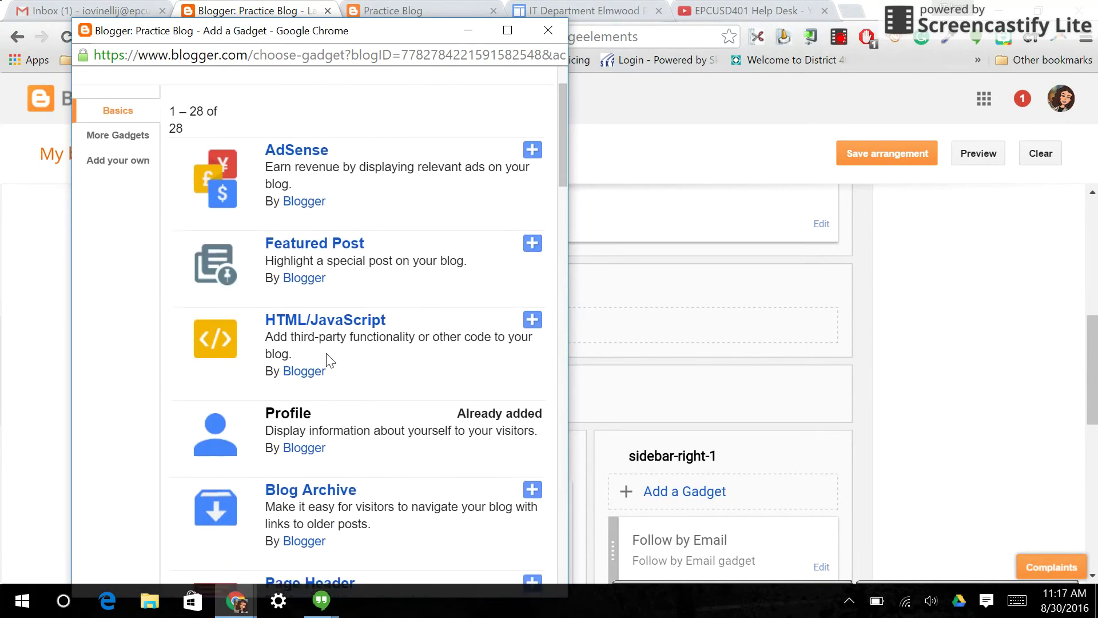
pyautogui.scroll(-8, 328, 357)
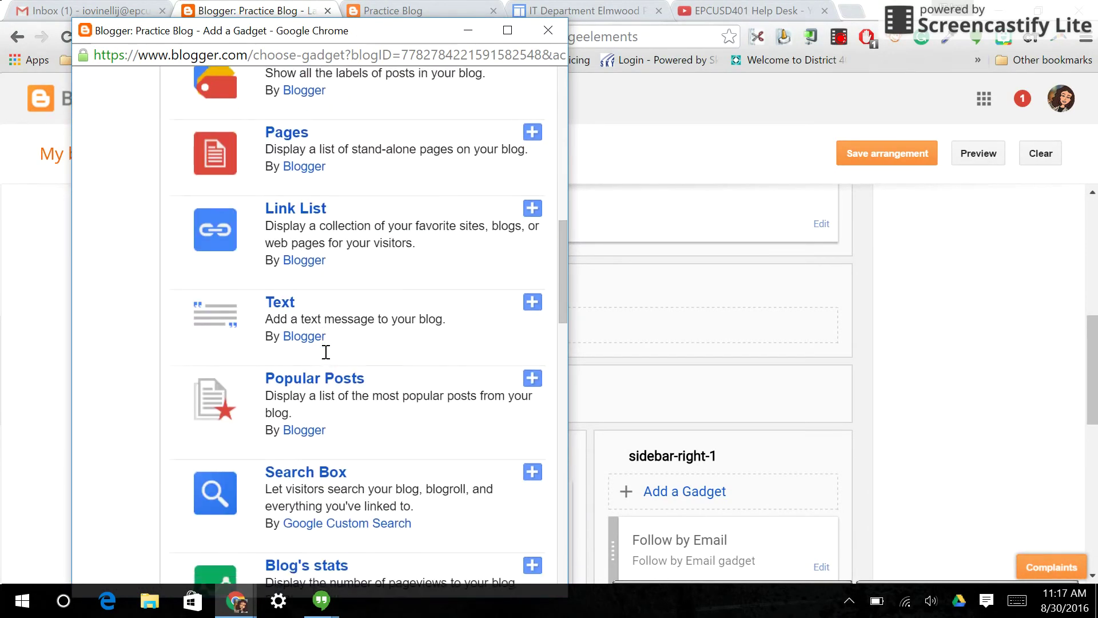
pyautogui.scroll(-3, 323, 352)
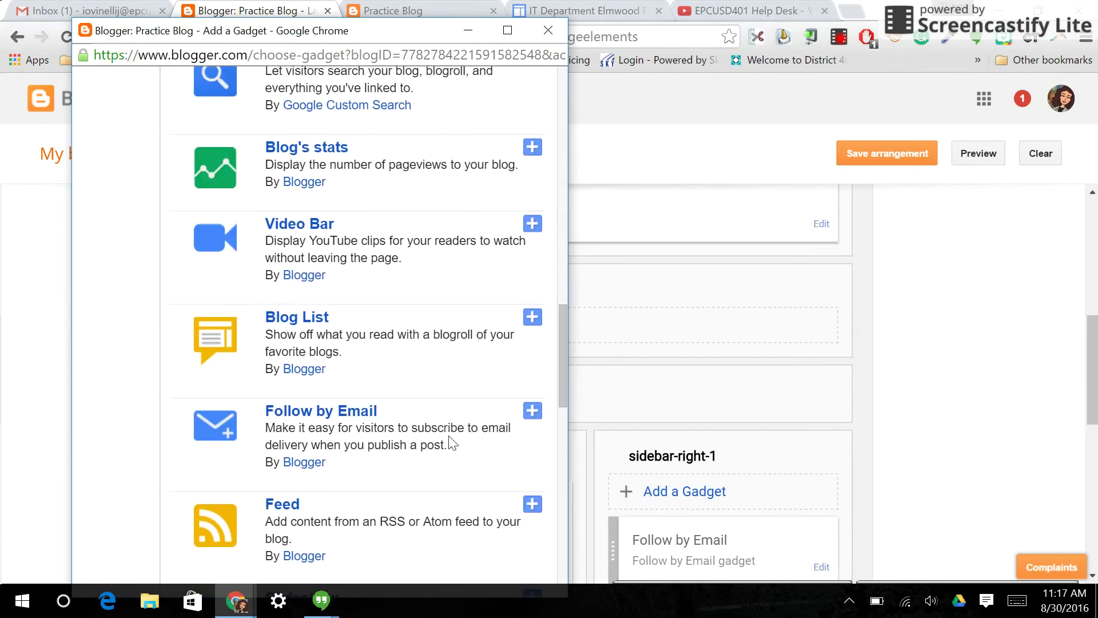
pyautogui.click(532, 412)
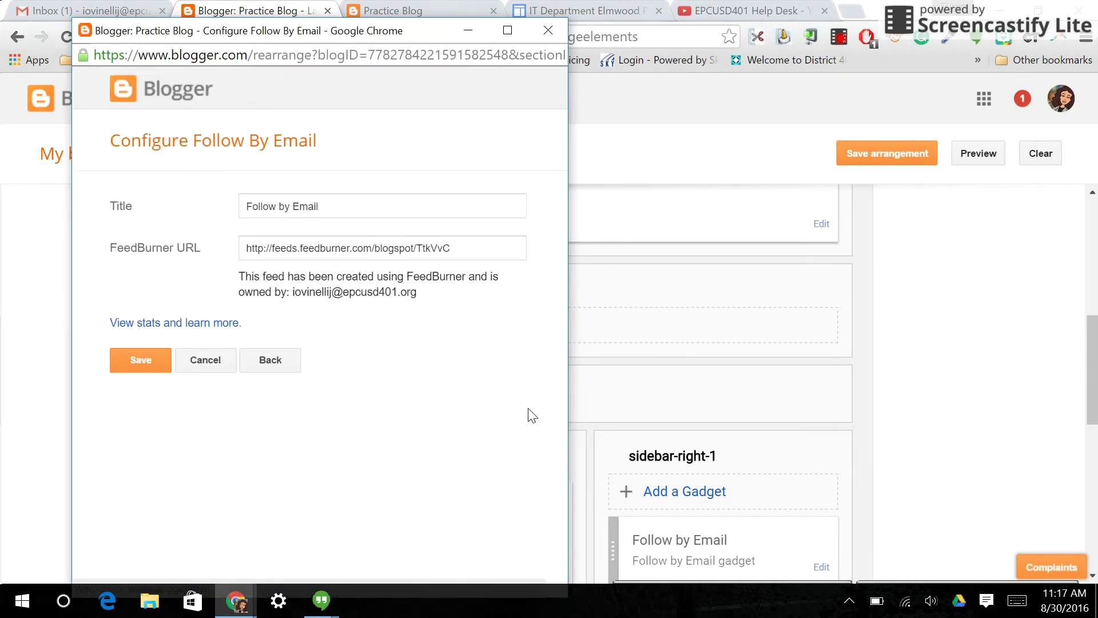
pyautogui.click(120, 361)
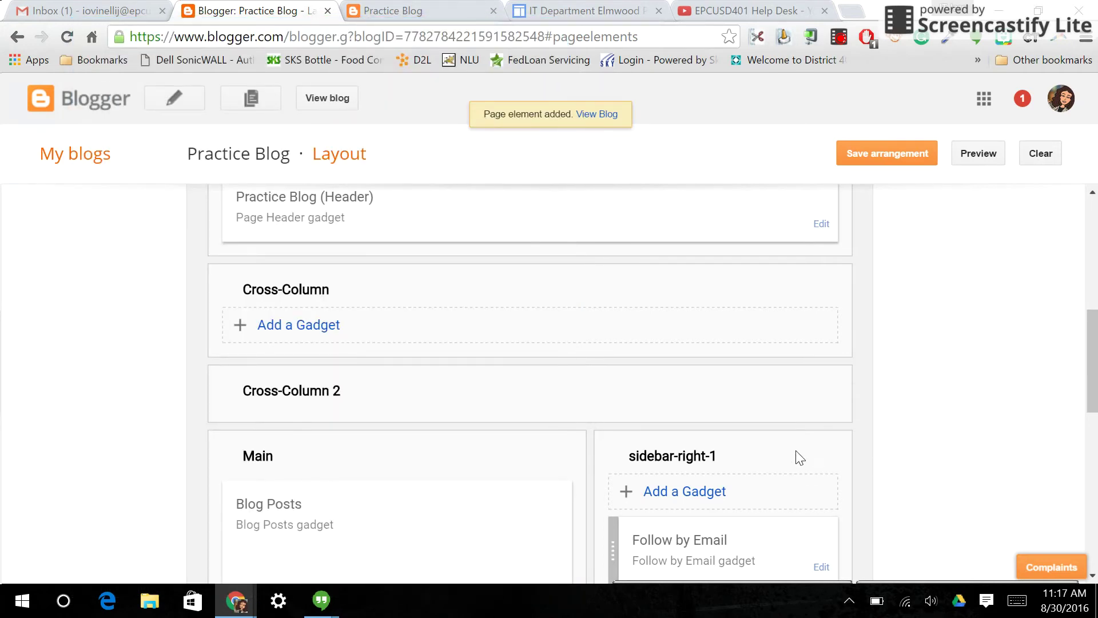
pyautogui.scroll(-3, 800, 457)
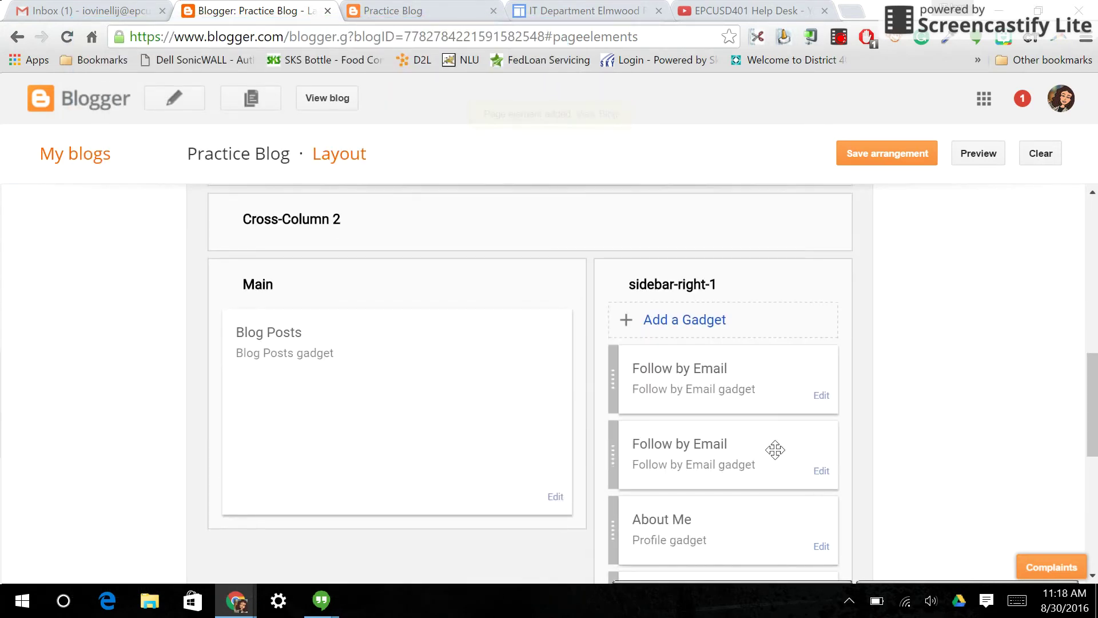
pyautogui.click(697, 321)
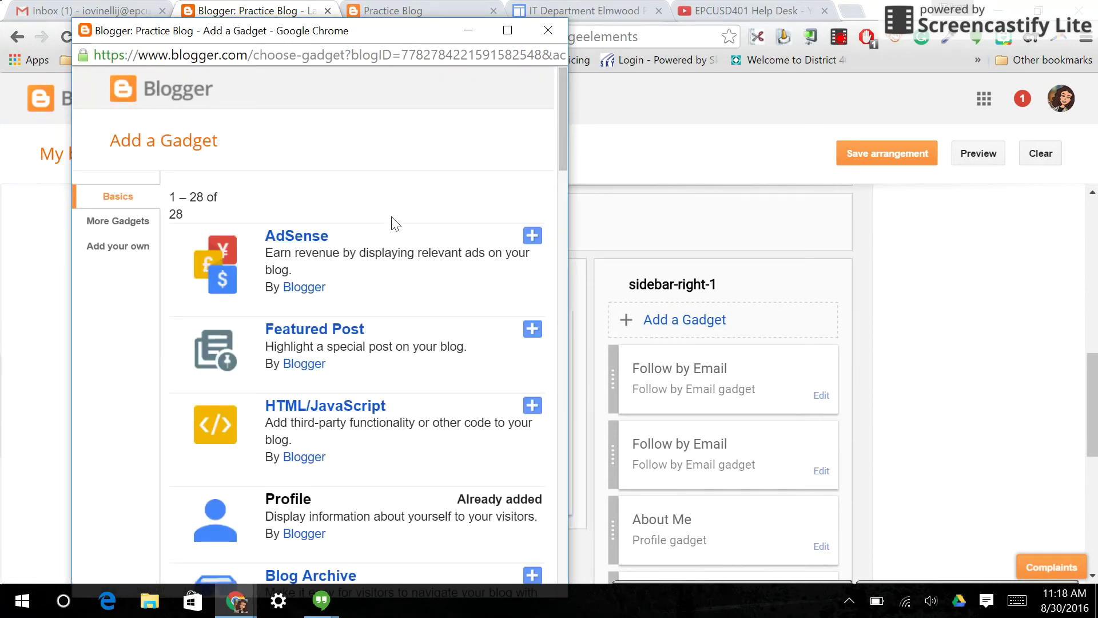
pyautogui.scroll(-3, 348, 338)
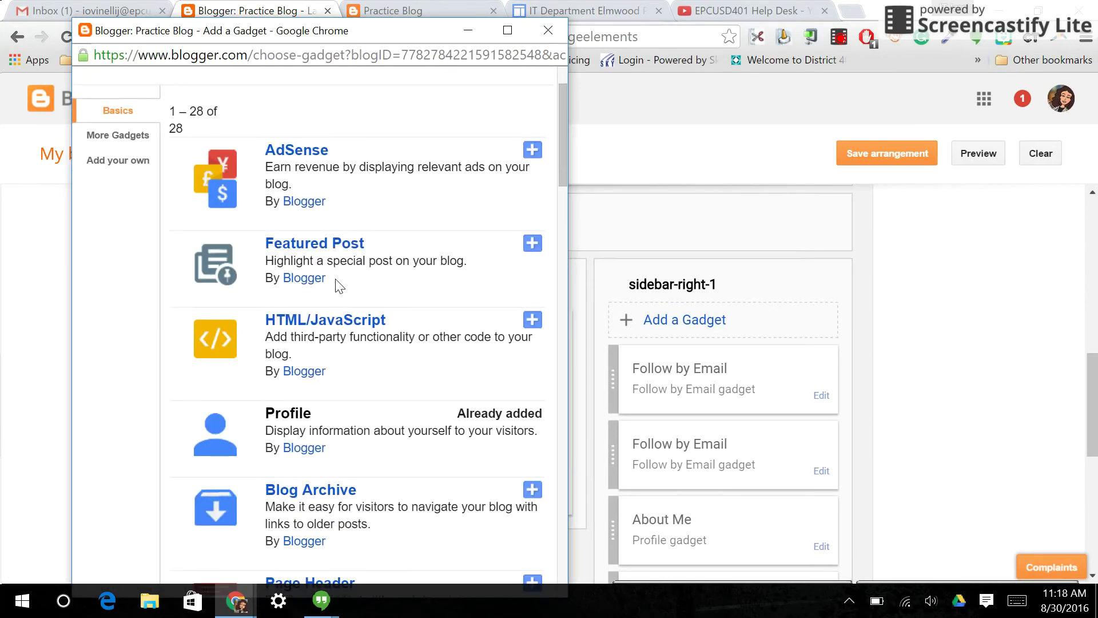
pyautogui.scroll(-2, 346, 311)
pyautogui.scroll(-1, 360, 331)
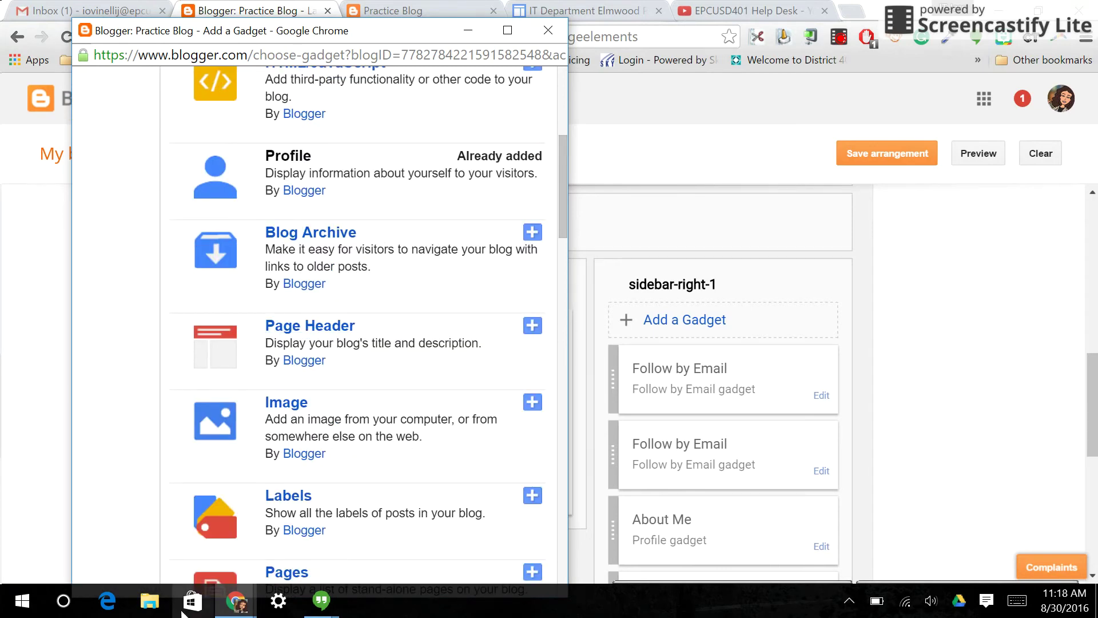
pyautogui.click(546, 31)
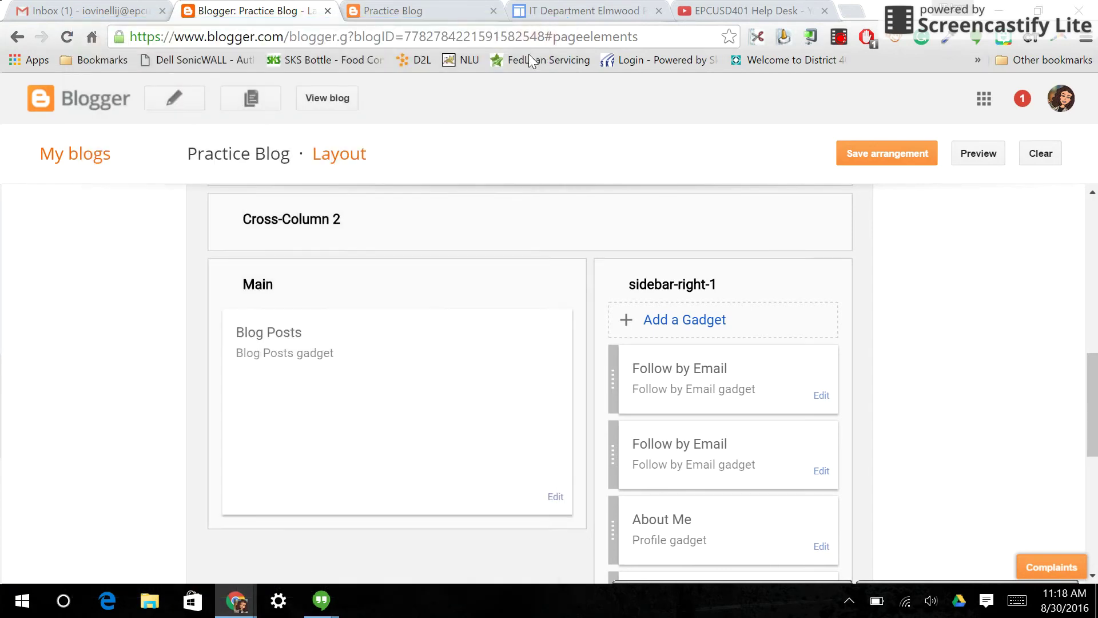
pyautogui.scroll(3, 433, 255)
pyautogui.scroll(5, 433, 255)
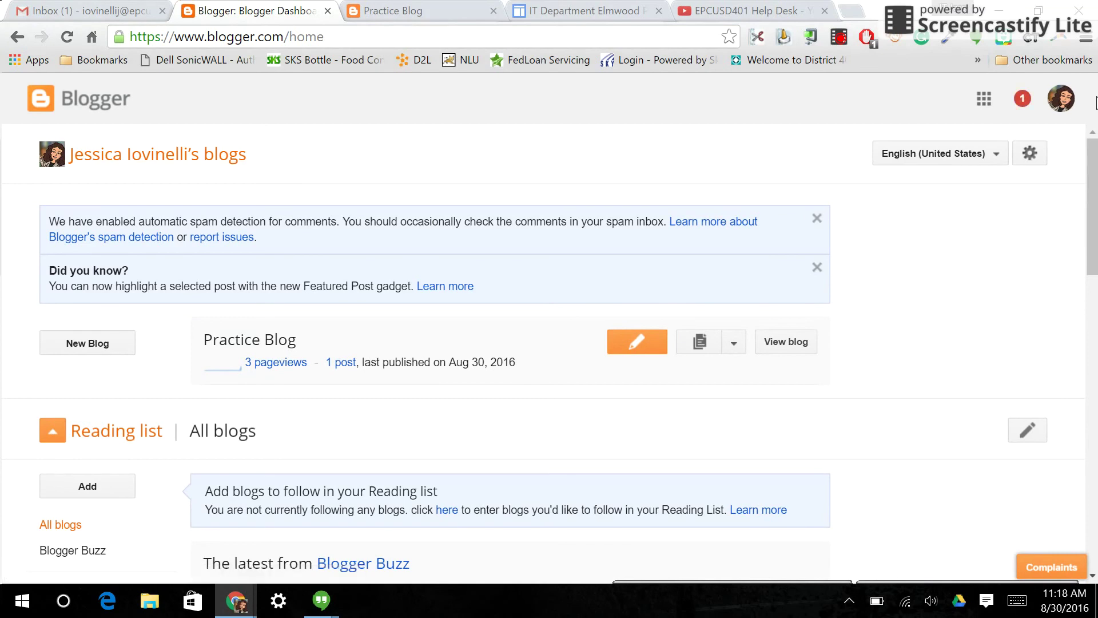
# - Enable Feature announcements emails in user settings, then switch to the IT Department website tab
pyautogui.click(1037, 155)
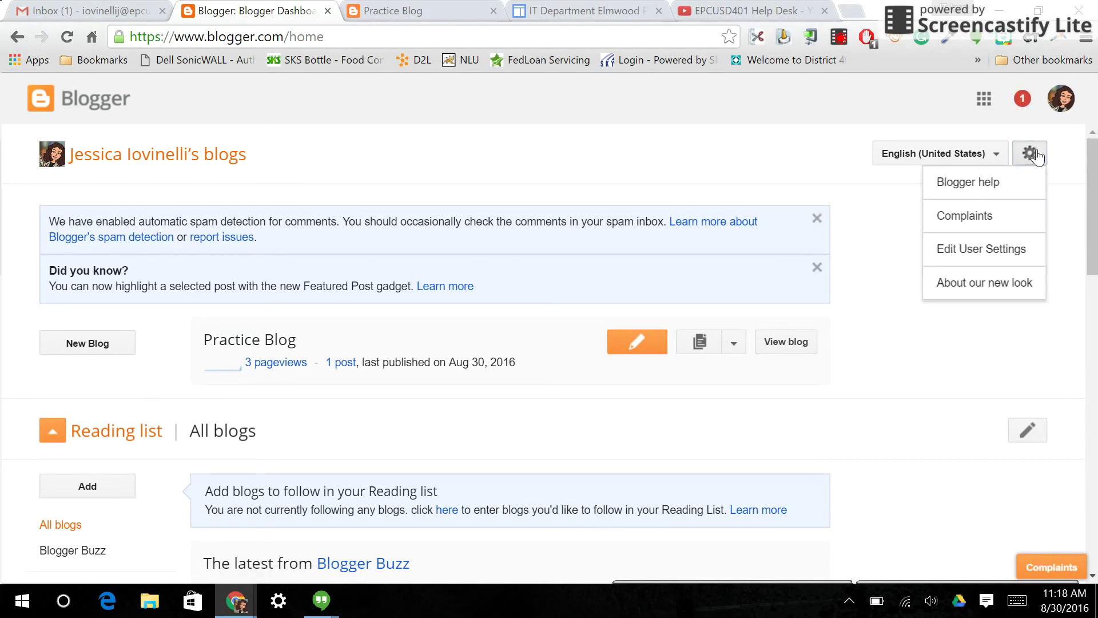
pyautogui.click(959, 251)
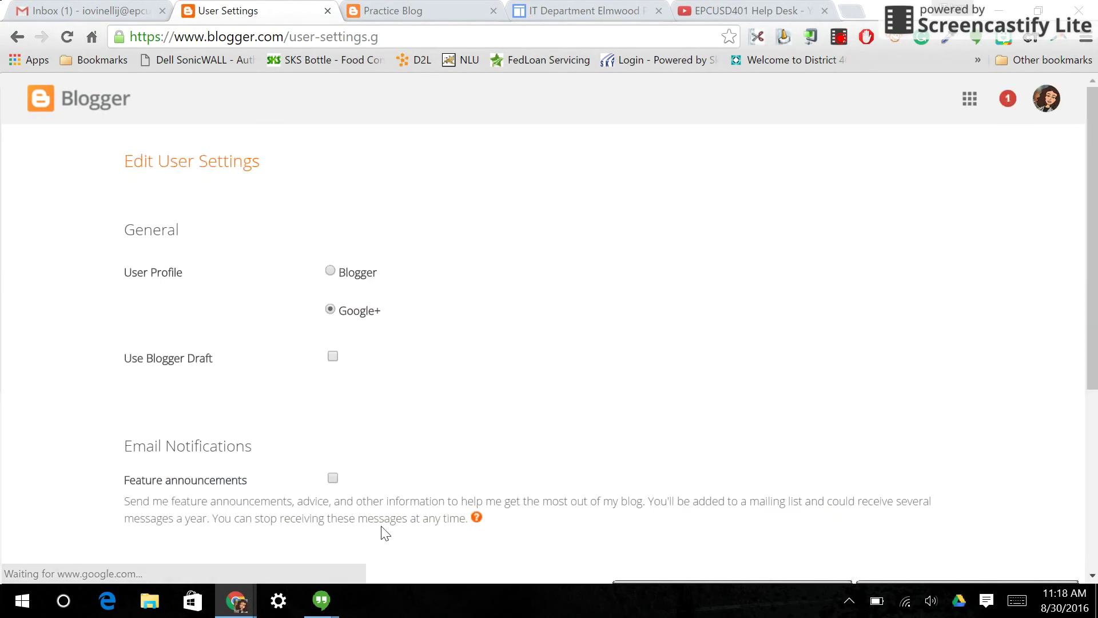
pyautogui.click(330, 481)
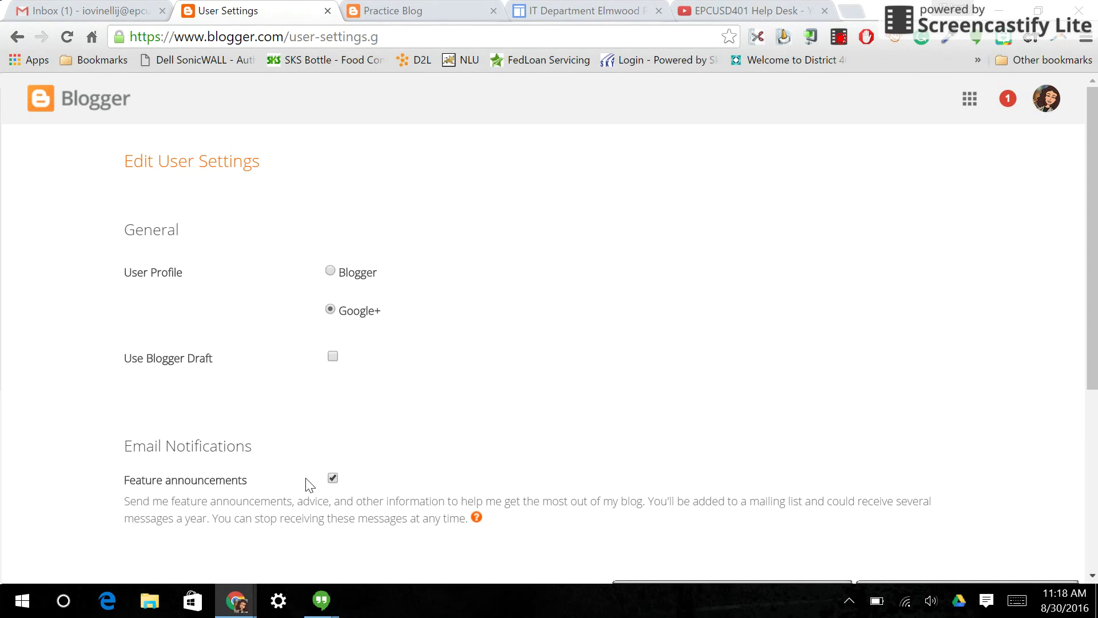
pyautogui.click(546, 8)
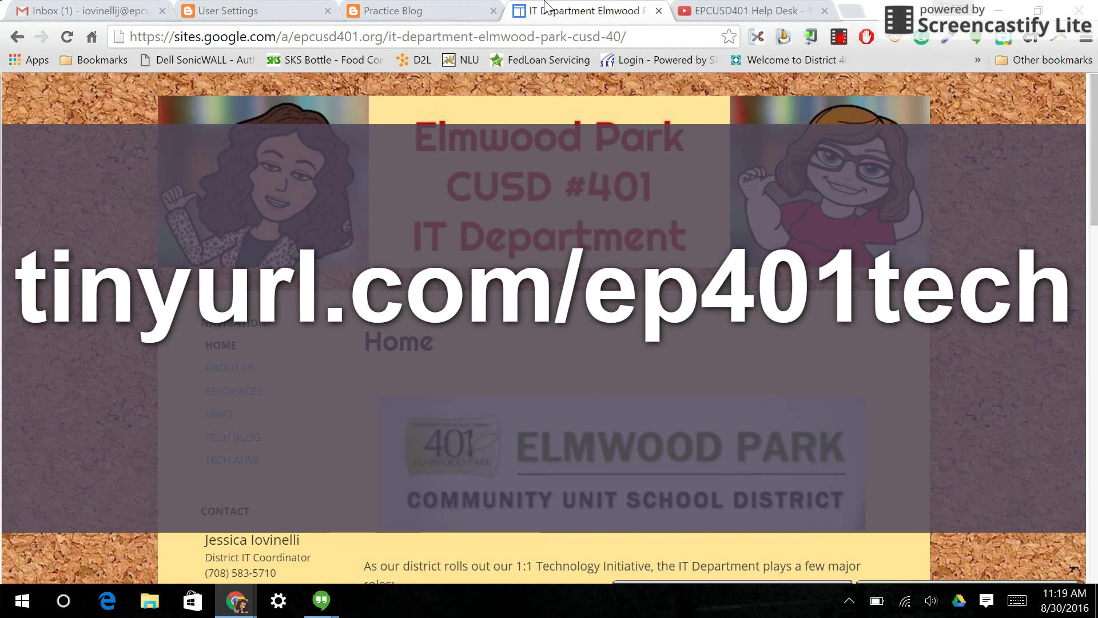
# - Switch to the EPCUSD401 Help Desk YouTube channel tab
pyautogui.click(721, 15)
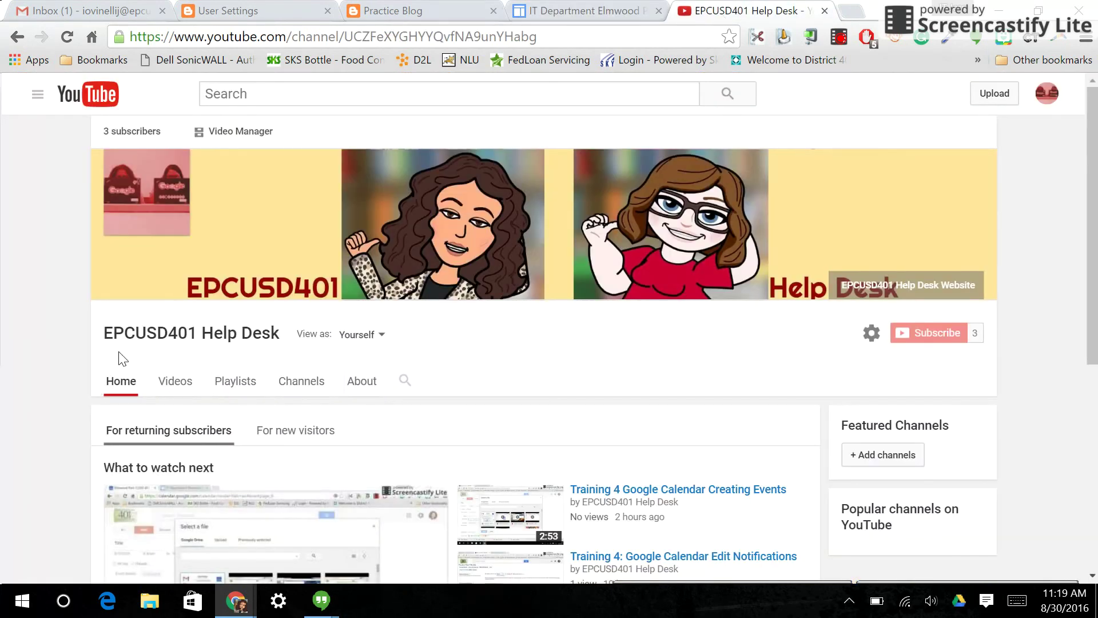